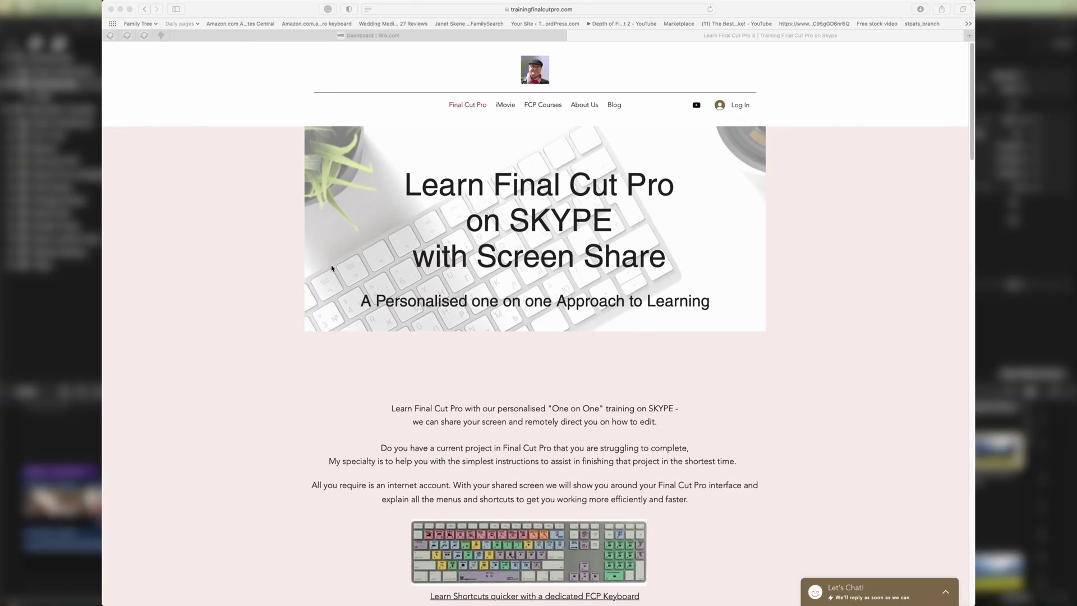
{"action": "scroll", "coordinate": [332, 269], "scroll_direction": "down", "scroll_amount": 2}
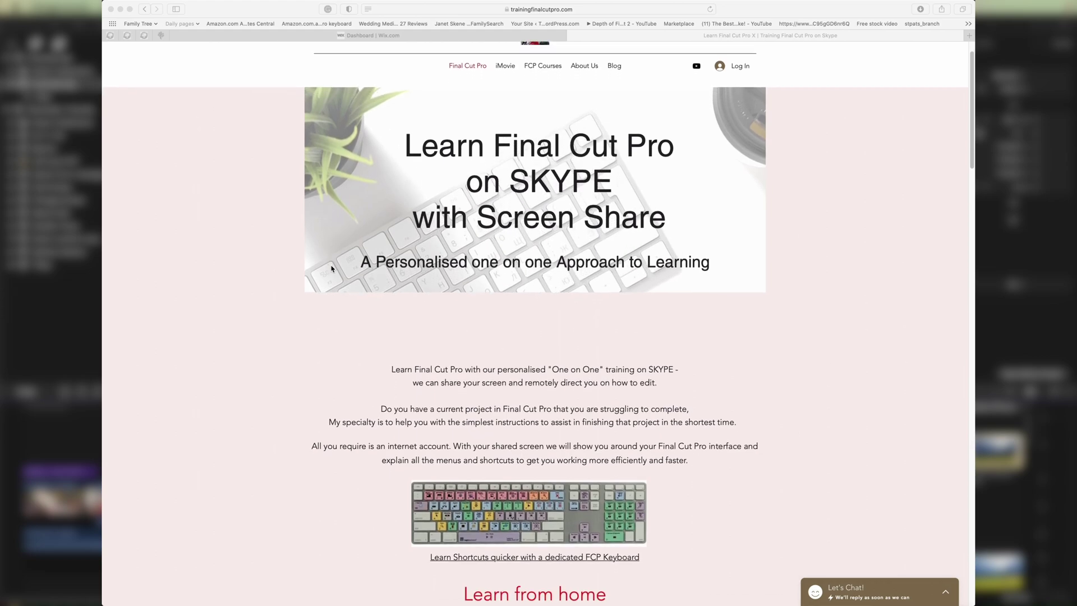
{"action": "scroll", "coordinate": [332, 269], "scroll_direction": "down", "scroll_amount": 4}
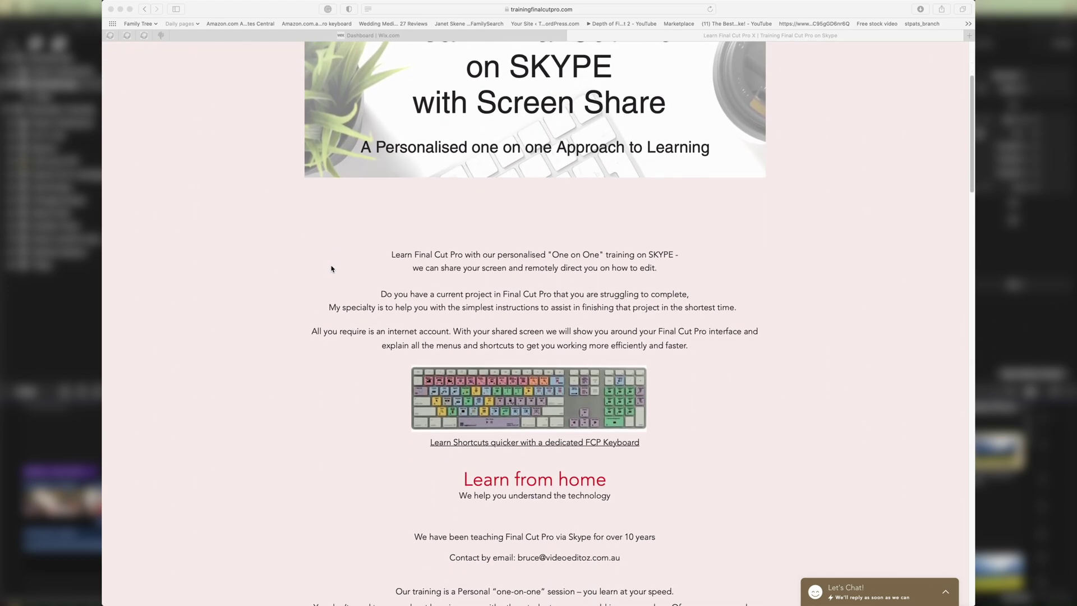
{"action": "scroll", "coordinate": [331, 269], "scroll_direction": "down", "scroll_amount": 6}
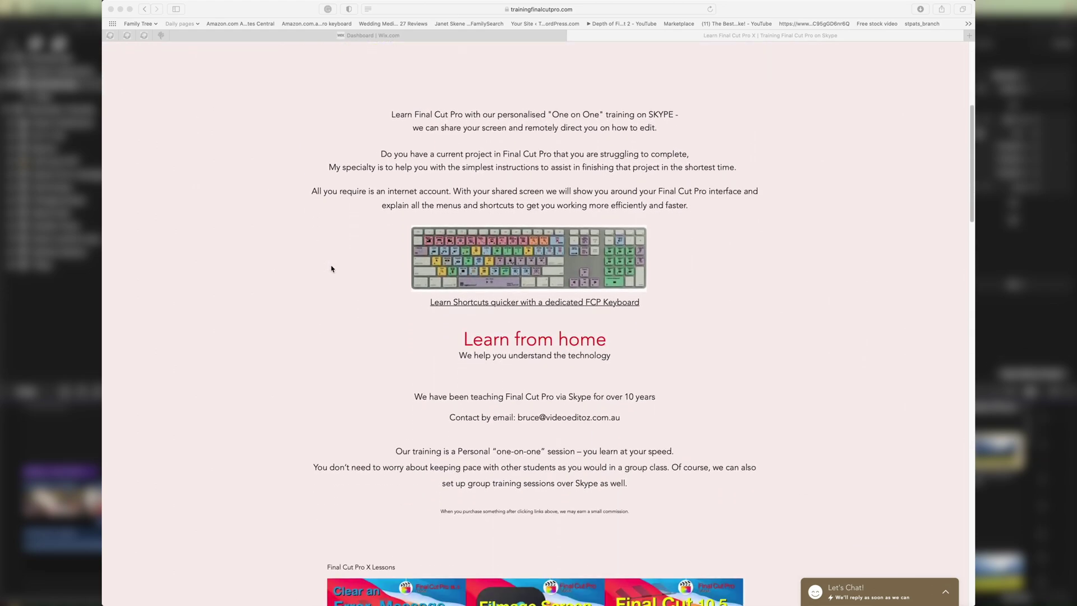
{"action": "scroll", "coordinate": [332, 268], "scroll_direction": "down", "scroll_amount": 6}
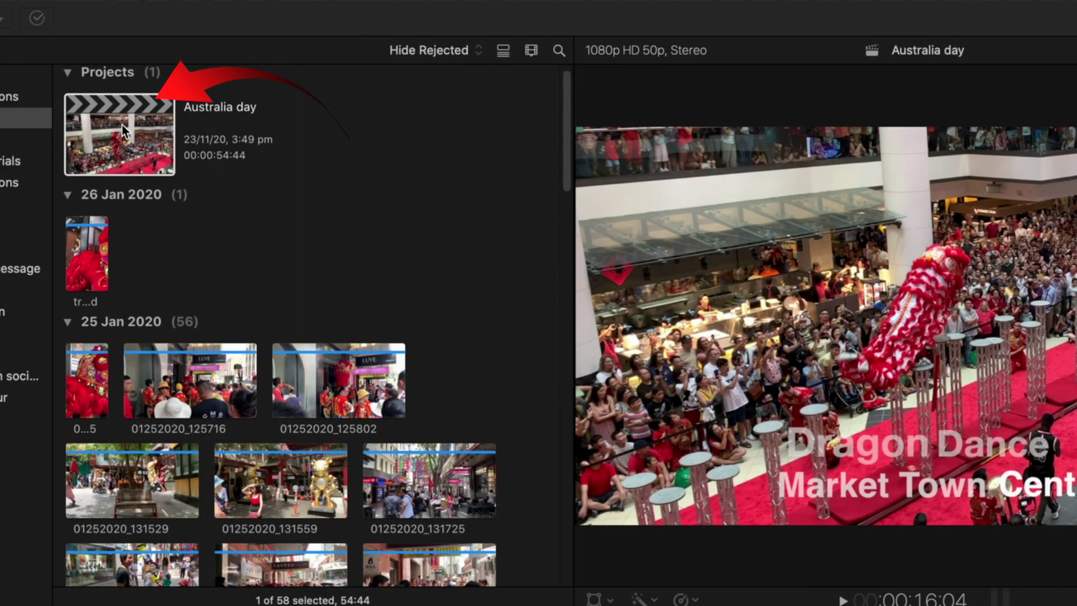
Duplicate the Australia day project with custom settings and name the copy vertical
{"action": "right_click", "coordinate": [122, 125]}
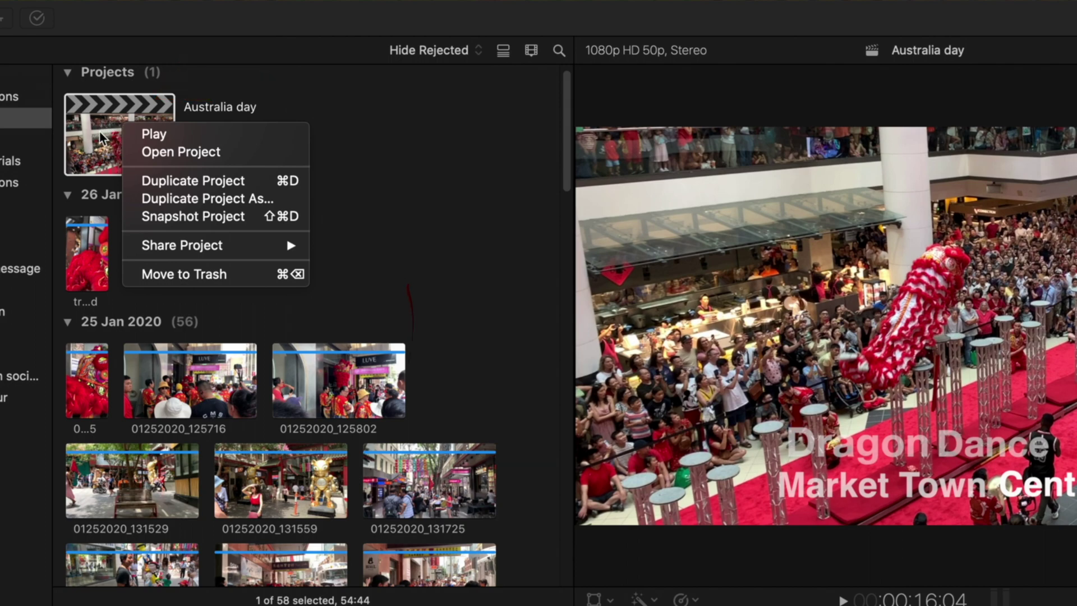
{"action": "left_click", "coordinate": [183, 203]}
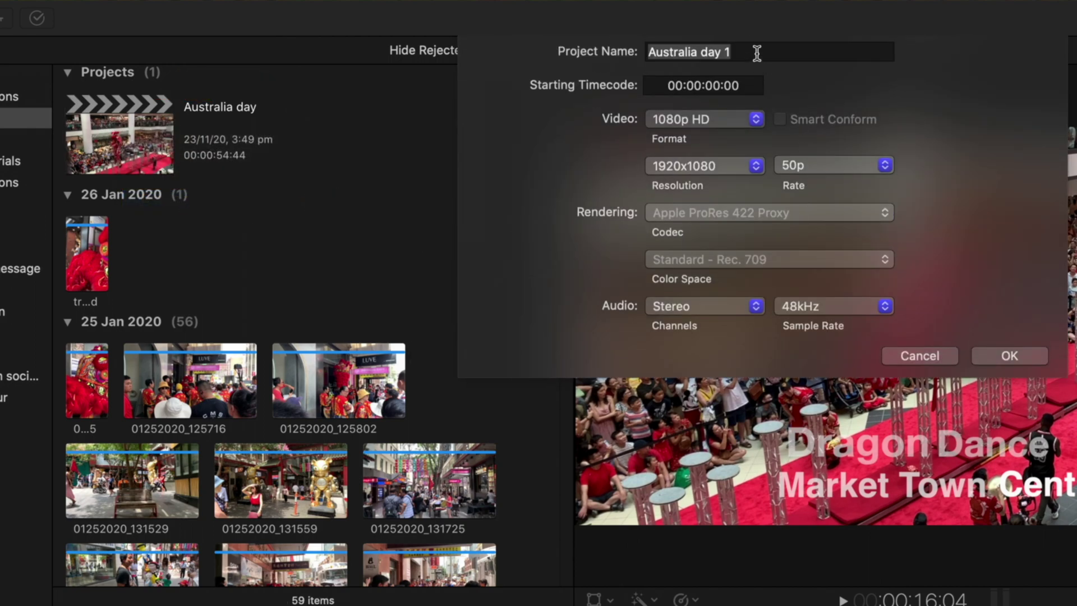
{"action": "left_click", "coordinate": [723, 52]}
{"action": "key", "text": "BackSpace"}
{"action": "type", "text": "v"}
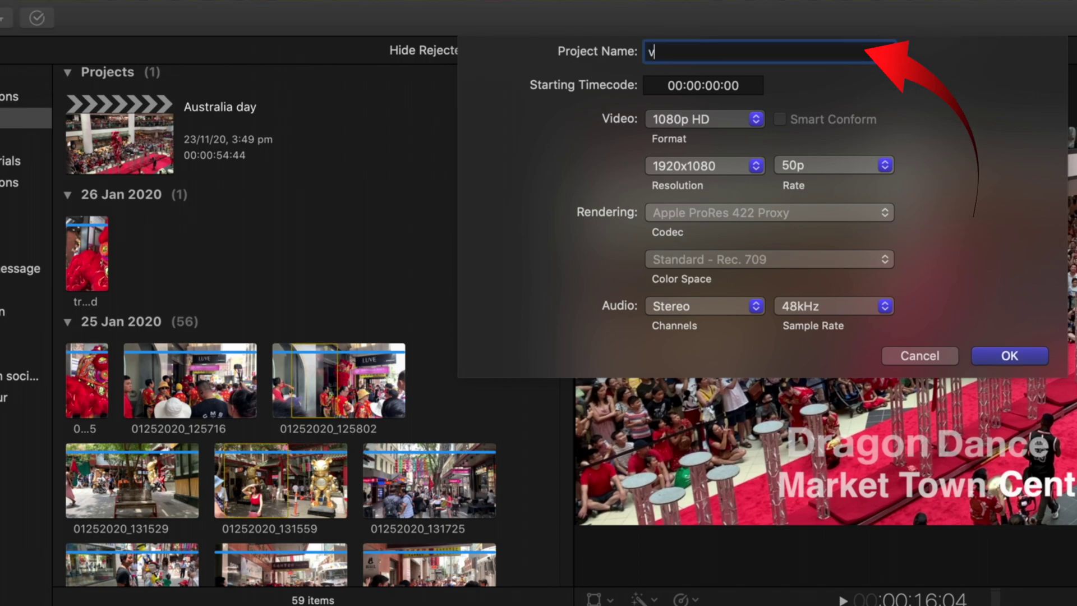
{"action": "type", "text": "ertical"}
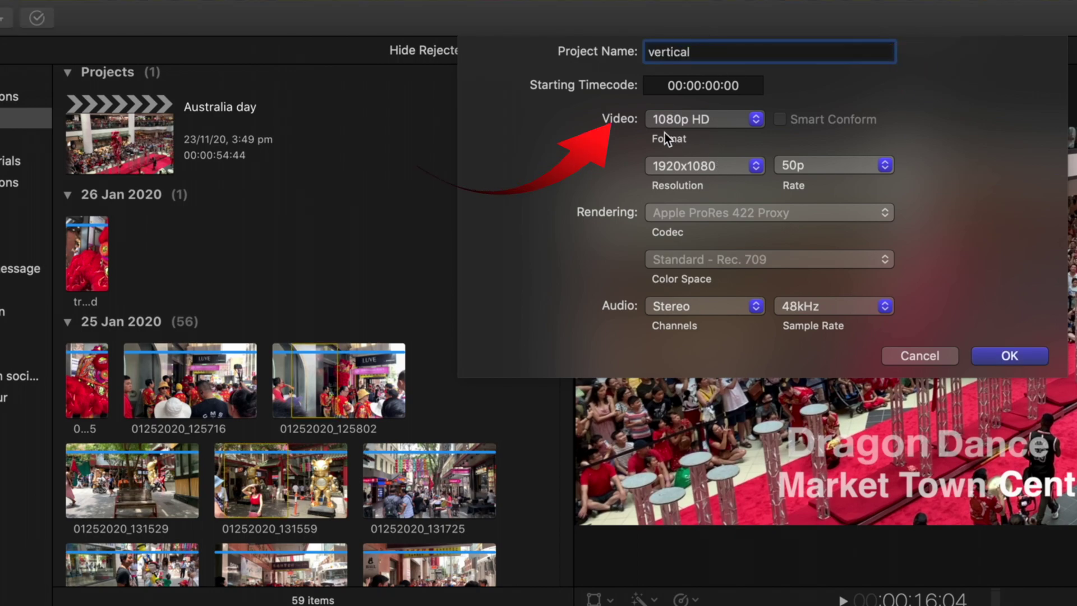
Set the duplicate's video format to Vertical with Smart Conform on and a 2160x3840 resolution, and create it
{"action": "left_click", "coordinate": [752, 118]}
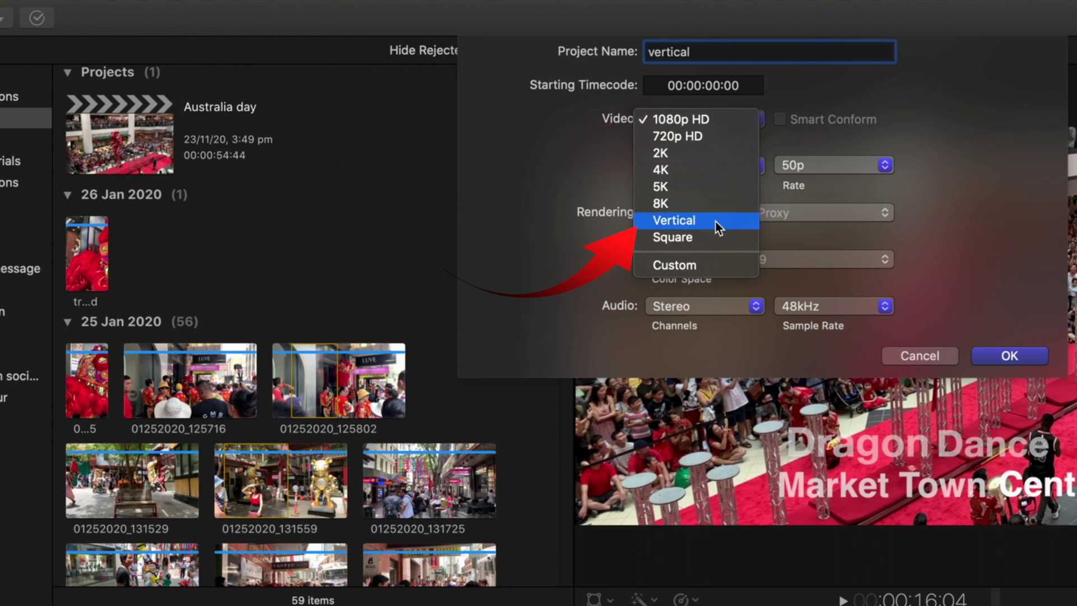
{"action": "left_click", "coordinate": [715, 220]}
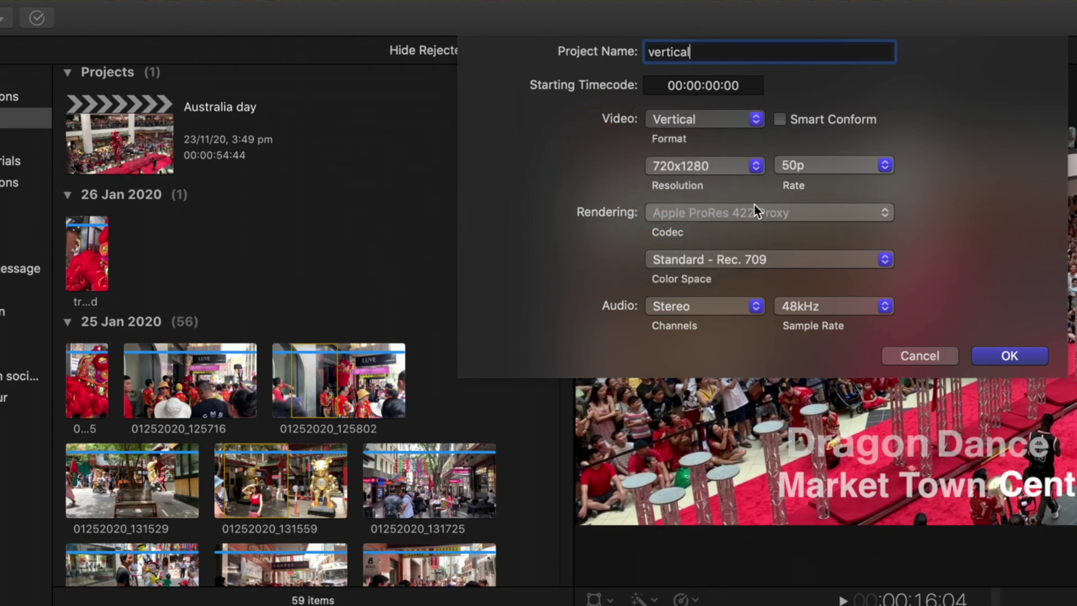
{"action": "left_click", "coordinate": [779, 120]}
{"action": "left_click", "coordinate": [653, 166]}
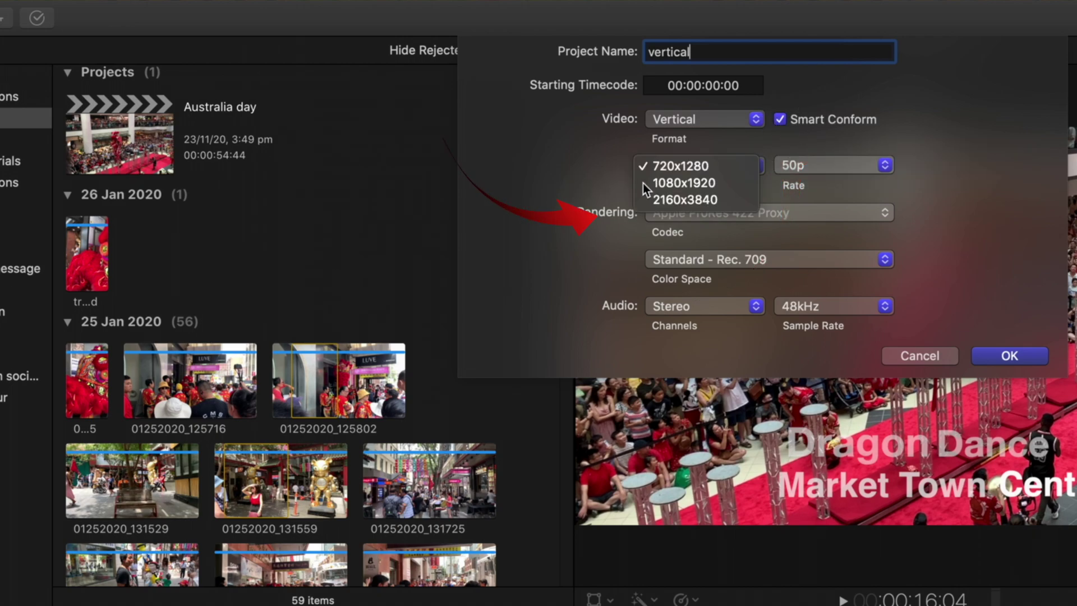
{"action": "left_click", "coordinate": [695, 199]}
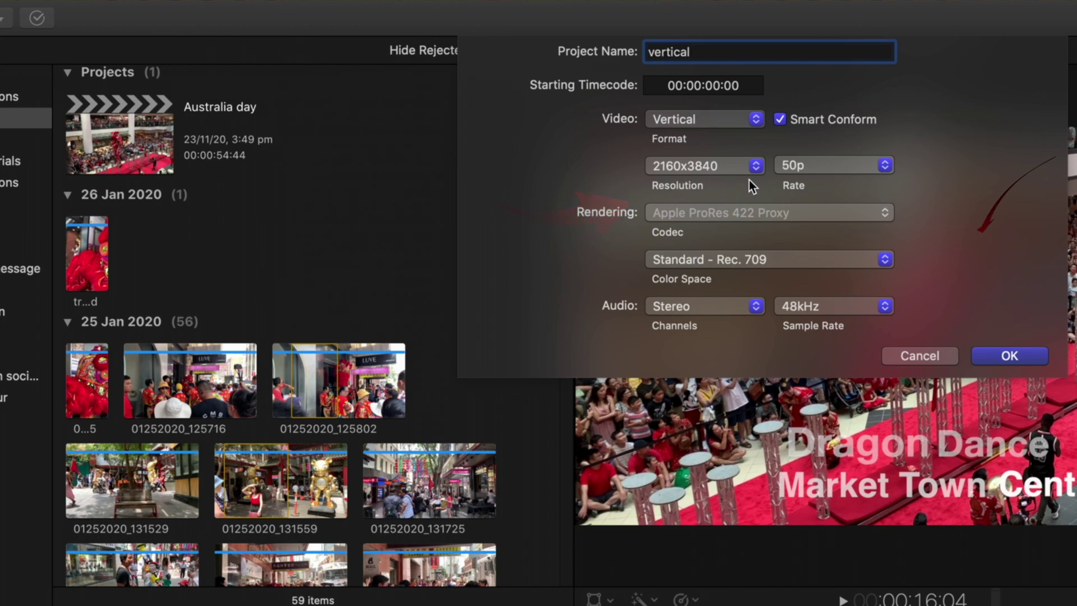
{"action": "left_click", "coordinate": [1018, 355]}
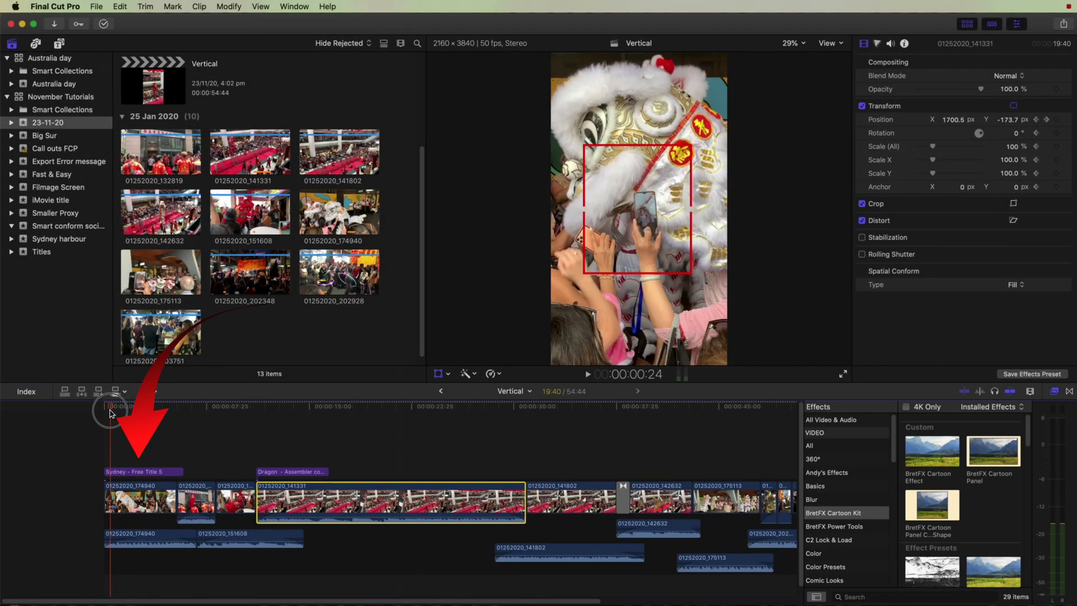
Play the opening and move the Sydney New Year Celebrations title down to about X 5.1 px, Y -787.8 px
{"action": "key", "text": "space"}
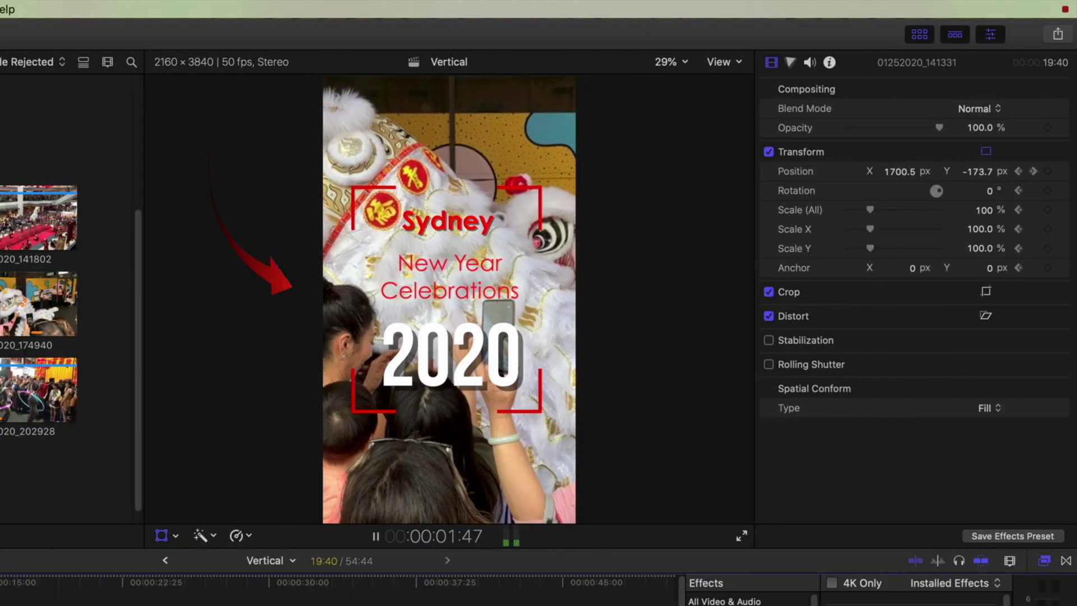
{"action": "key", "text": "space"}
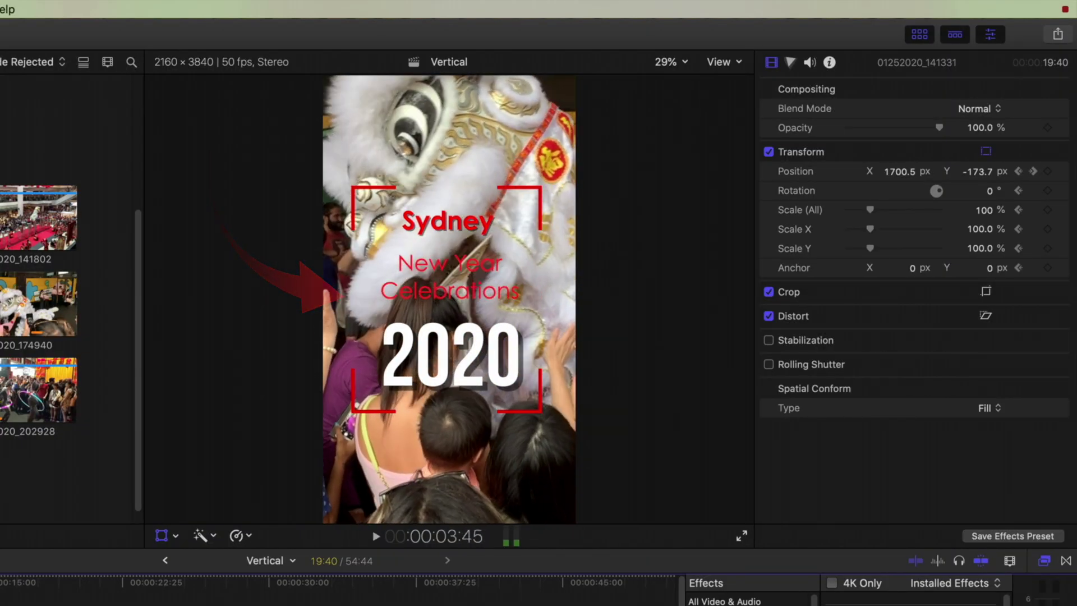
{"action": "left_click", "coordinate": [449, 264]}
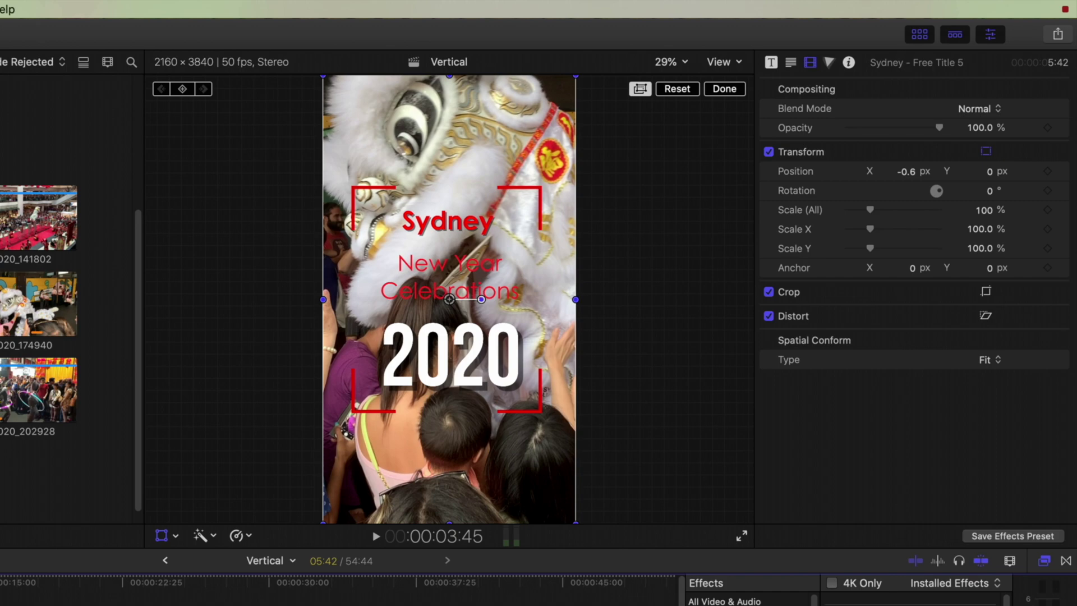
{"action": "left_click_drag", "start_coordinate": [463, 349], "coordinate": [465, 440]}
Find the Dragon Dance Market Town Centre title and move it down to about X 32.3 px, Y -1439.3 px
{"action": "left_click_drag", "start_coordinate": [230, 405], "coordinate": [255, 417]}
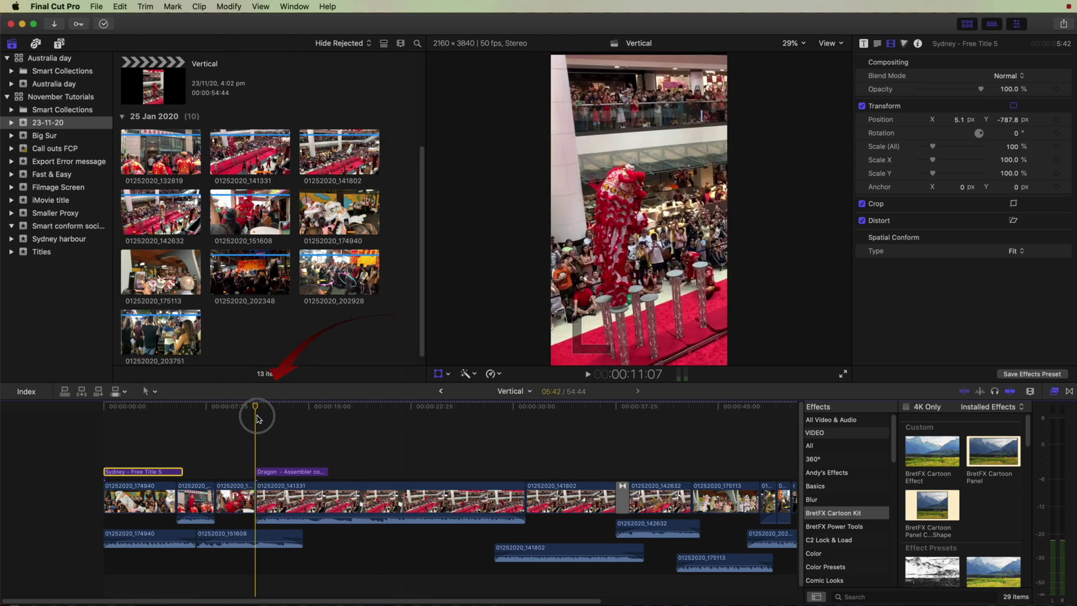
{"action": "key", "text": "space"}
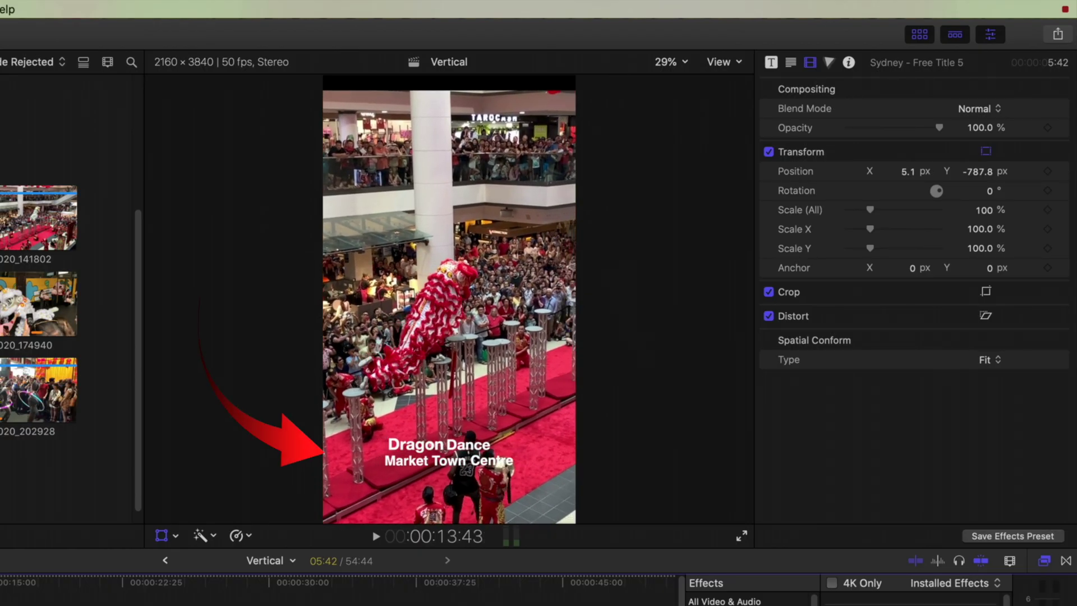
{"action": "key", "text": "space"}
{"action": "key", "text": "shift+t"}
{"action": "left_click", "coordinate": [548, 453]}
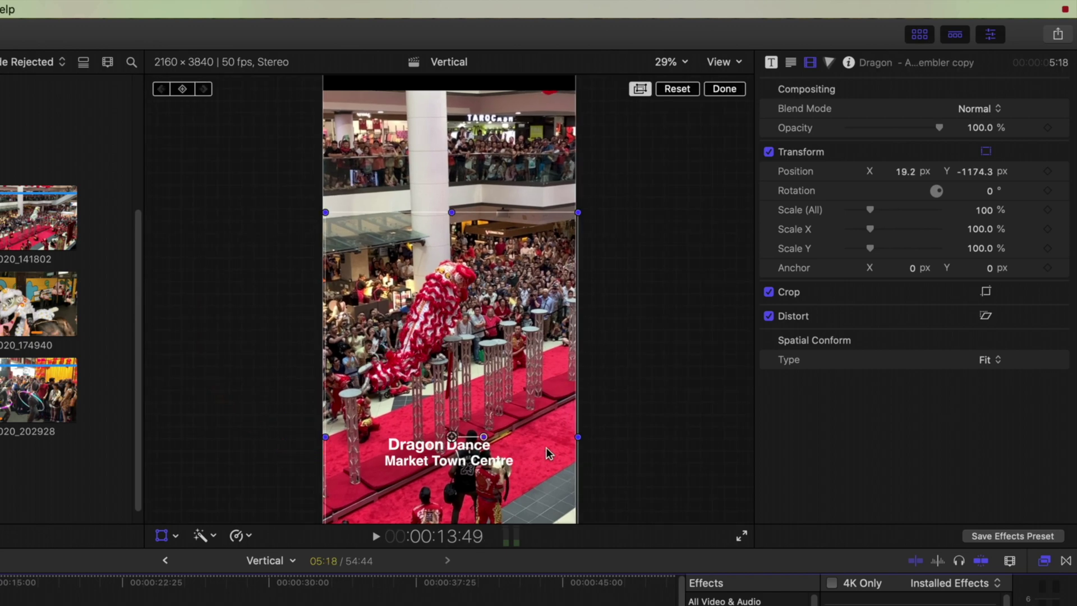
{"action": "left_click_drag", "start_coordinate": [461, 452], "coordinate": [462, 479]}
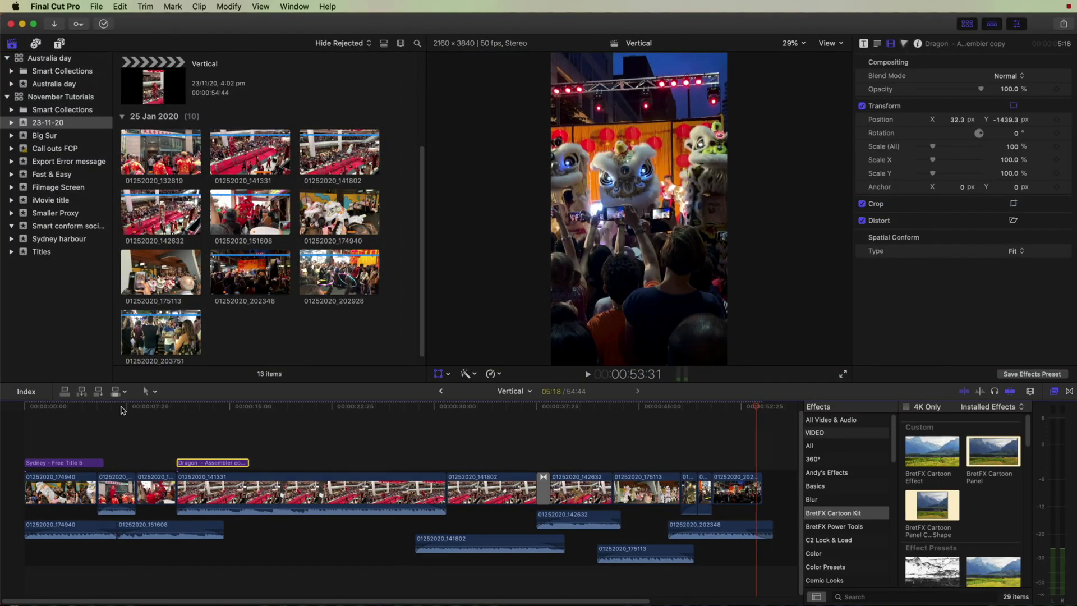
Shift clip 01252020_151608 rightward within the vertical frame to bring in the red costume, and play the section back
{"action": "left_click_drag", "start_coordinate": [122, 410], "coordinate": [155, 410]}
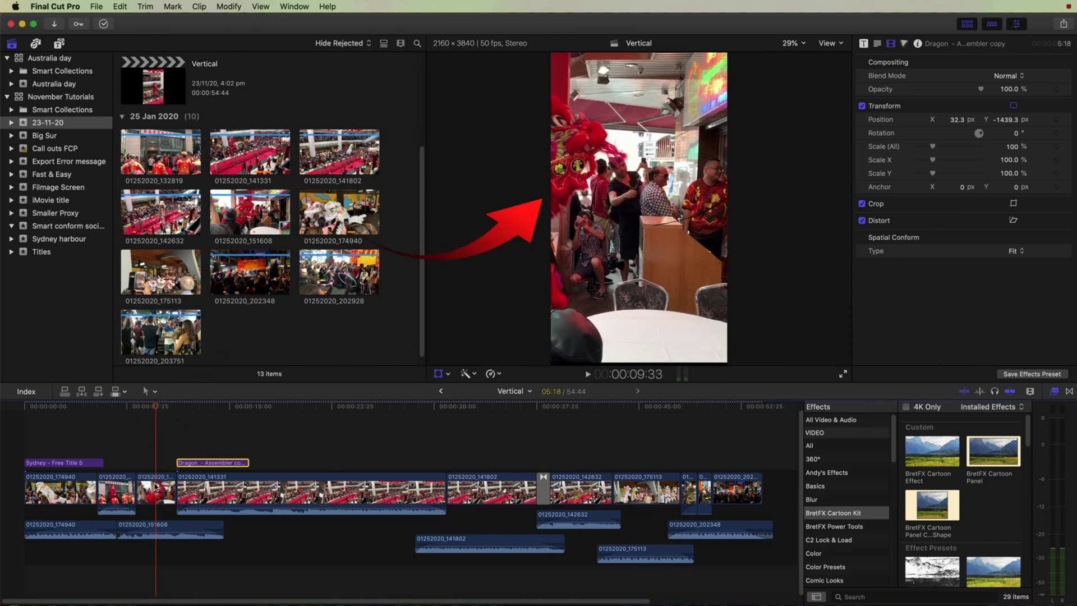
{"action": "left_click", "coordinate": [156, 486]}
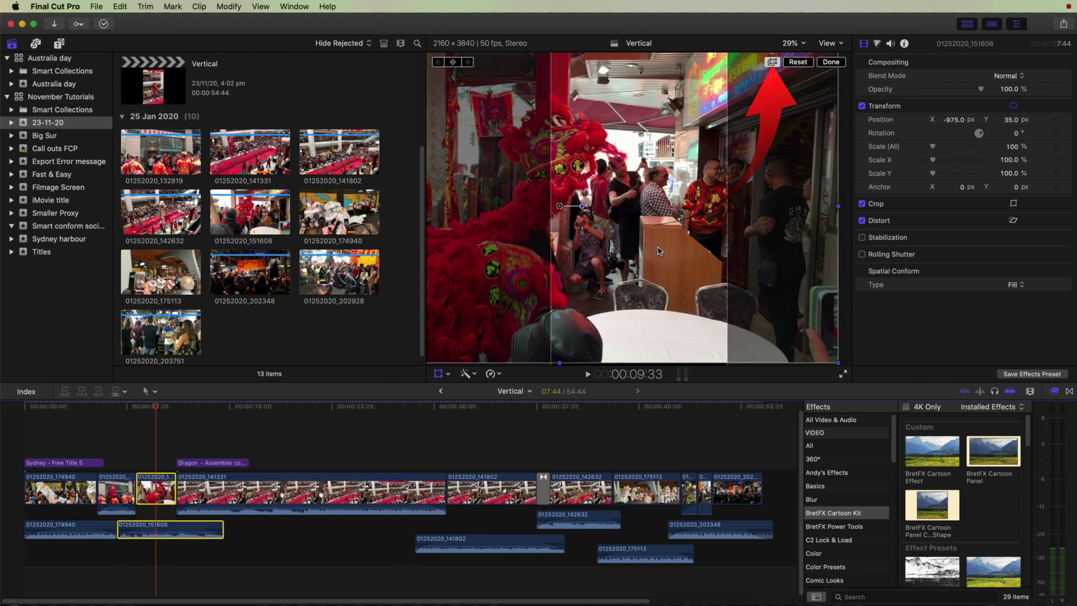
{"action": "left_click_drag", "start_coordinate": [658, 250], "coordinate": [751, 251]}
{"action": "left_click", "coordinate": [133, 409]}
{"action": "key", "text": "space"}
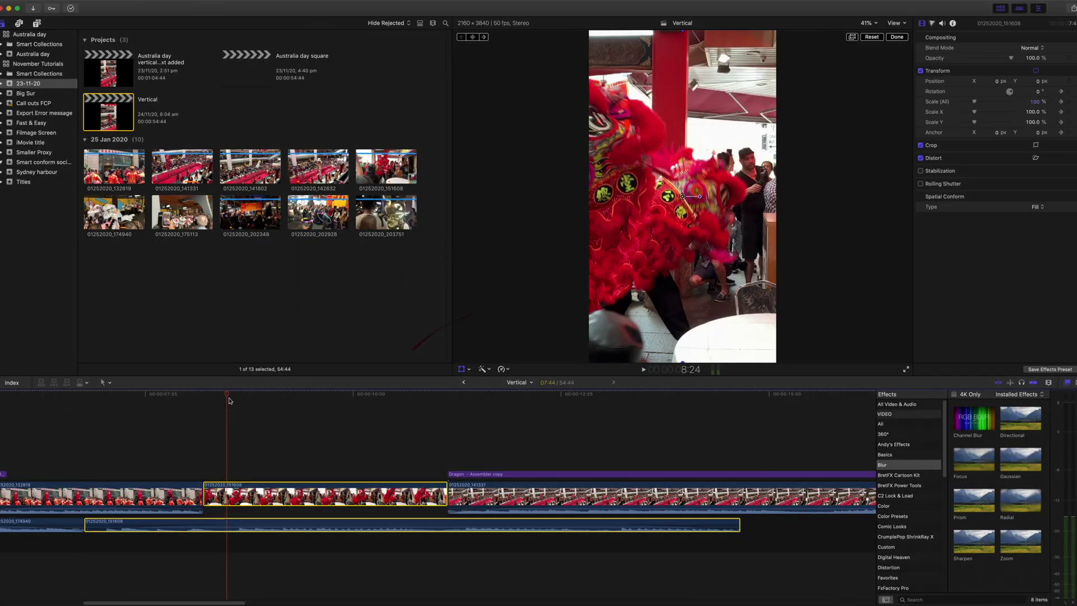
Add a Position keyframe at the start of clip 01252020_151608 and, at 8:48, shift its image to about X 393.1 px
{"action": "left_click_drag", "start_coordinate": [227, 395], "coordinate": [206, 397]}
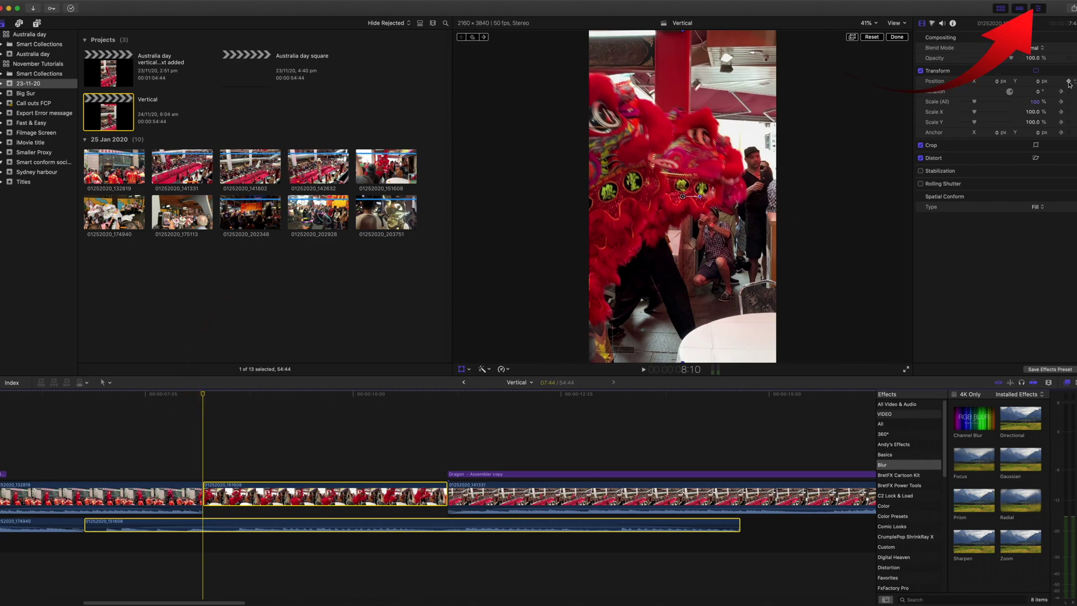
{"action": "left_click", "coordinate": [1068, 82]}
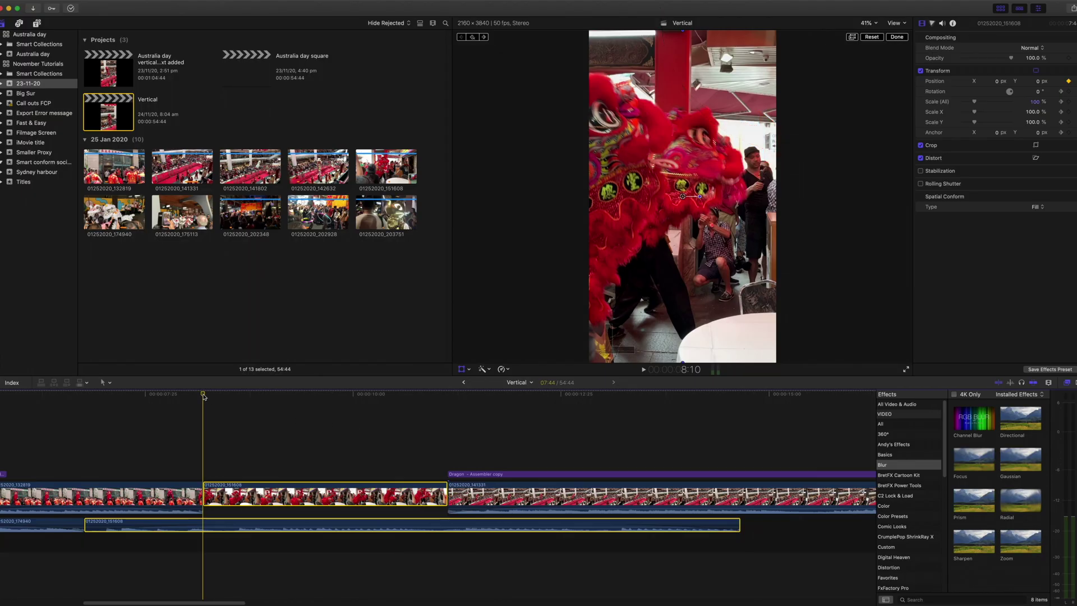
{"action": "left_click_drag", "start_coordinate": [204, 397], "coordinate": [268, 407]}
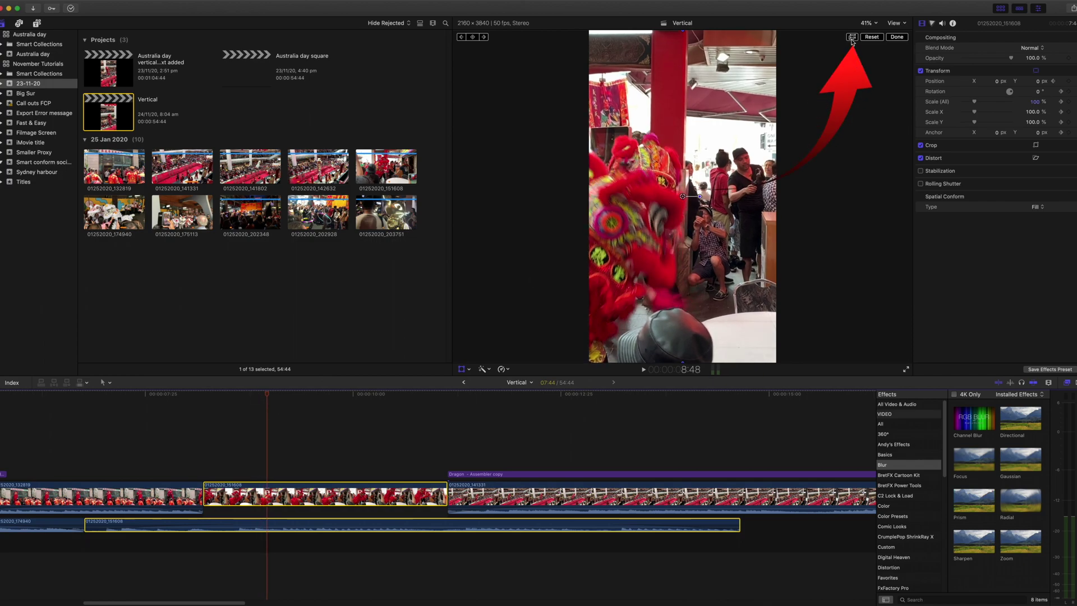
{"action": "left_click", "coordinate": [852, 37]}
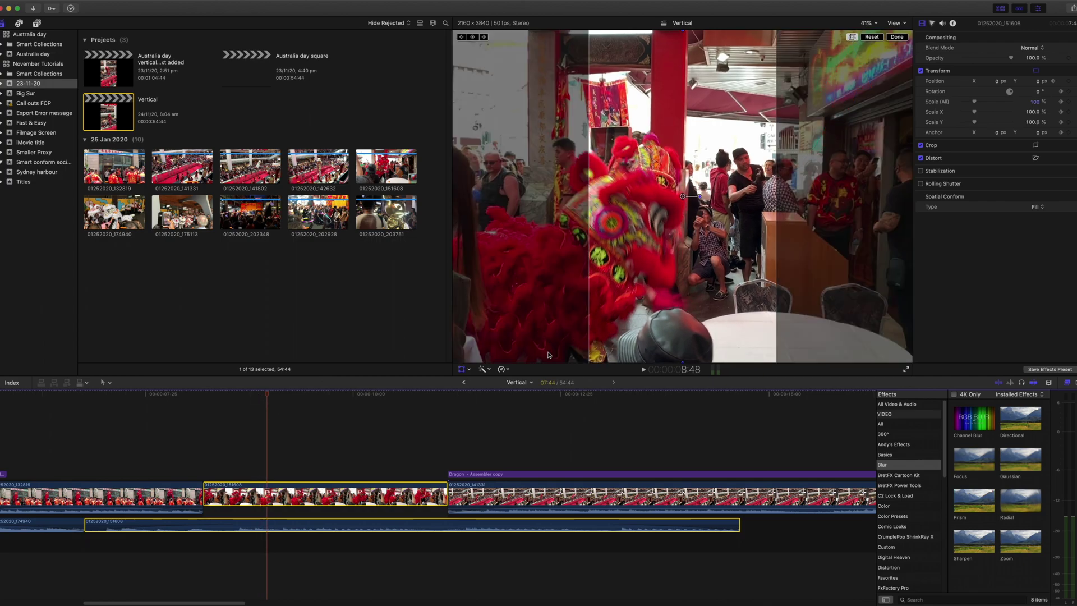
{"action": "left_click_drag", "start_coordinate": [681, 249], "coordinate": [713, 249]}
Add a further Position keyframe, shift the image to about X -449.8 px at 10:34, and play the clip back
{"action": "left_click_drag", "start_coordinate": [266, 394], "coordinate": [281, 393]}
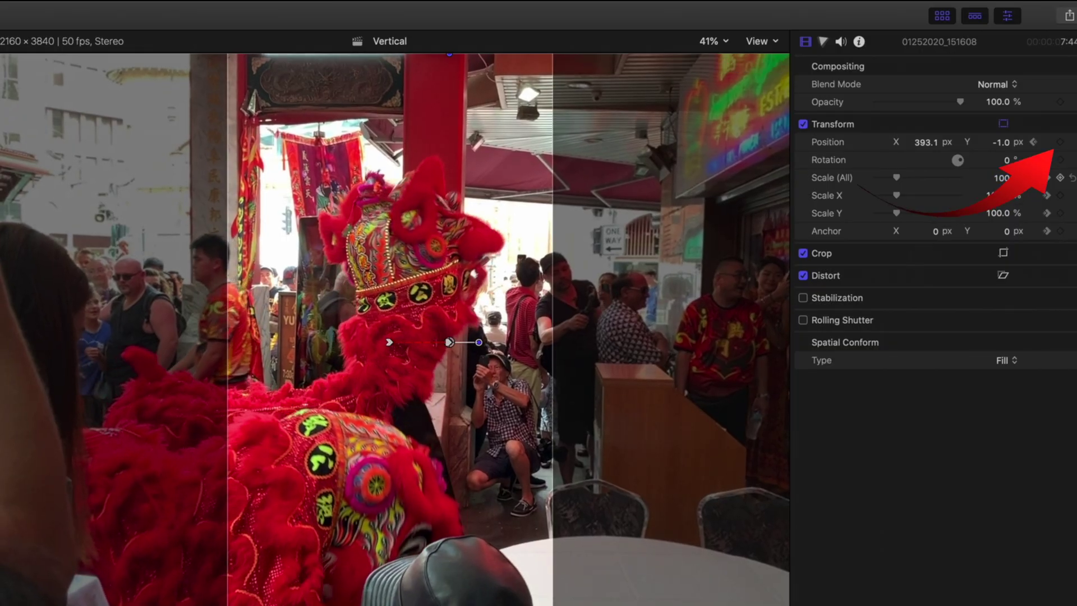
{"action": "left_click", "coordinate": [1058, 143]}
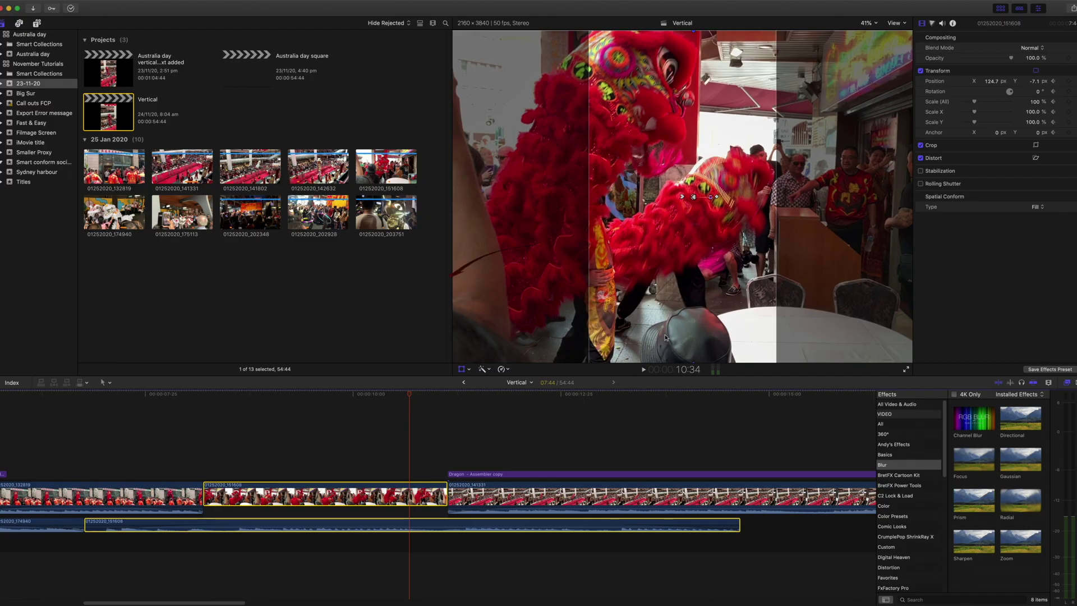
{"action": "left_click_drag", "start_coordinate": [712, 293], "coordinate": [663, 291]}
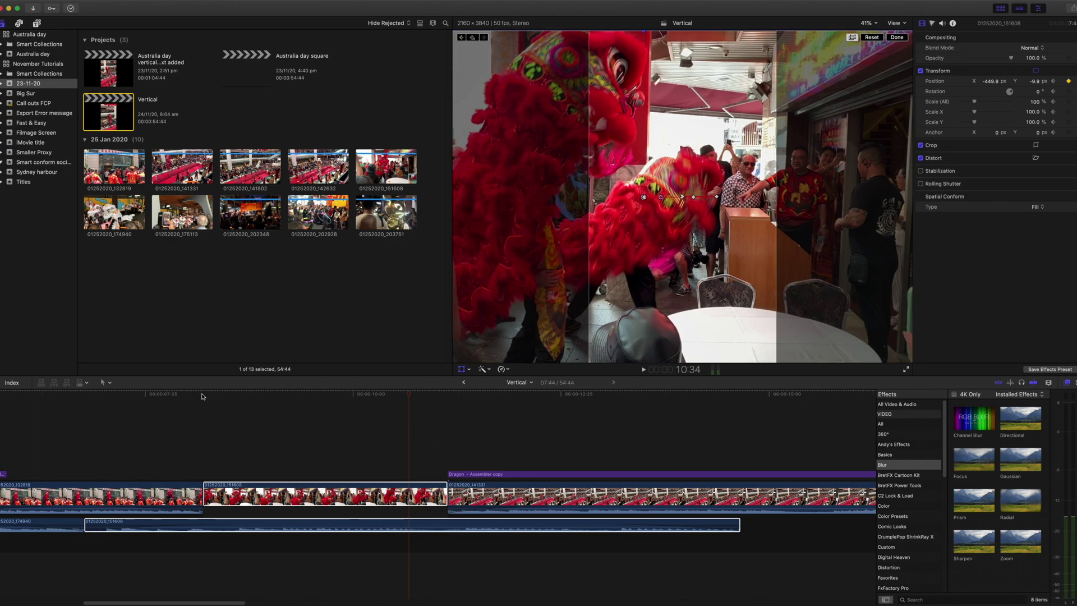
{"action": "key", "text": "slash"}
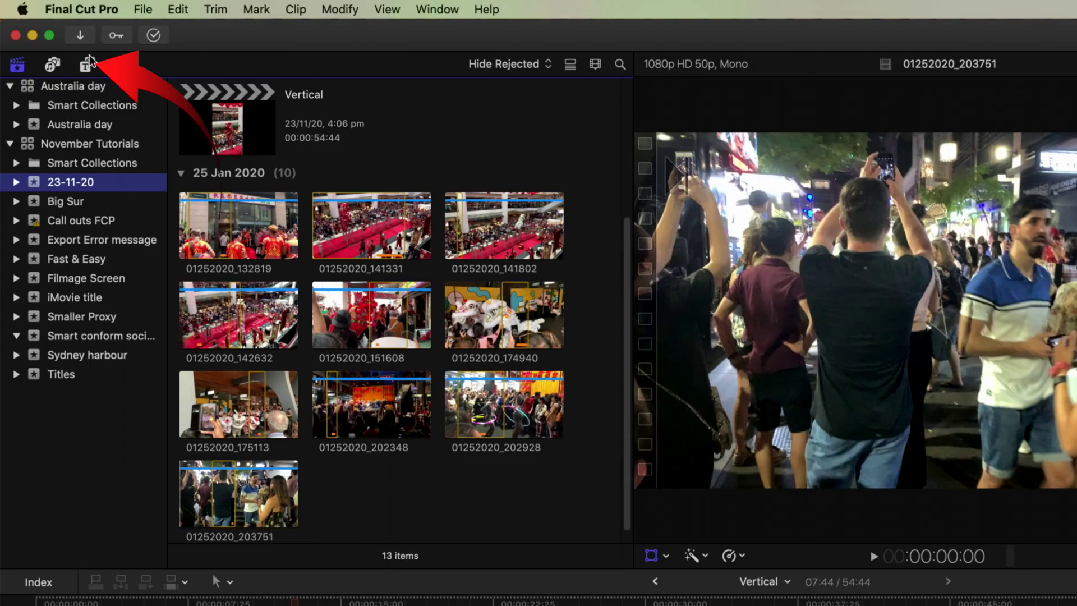
Add the Social title Bump News With Logo above the end of clip 01252020_141331 and skim through it
{"action": "left_click", "coordinate": [86, 66]}
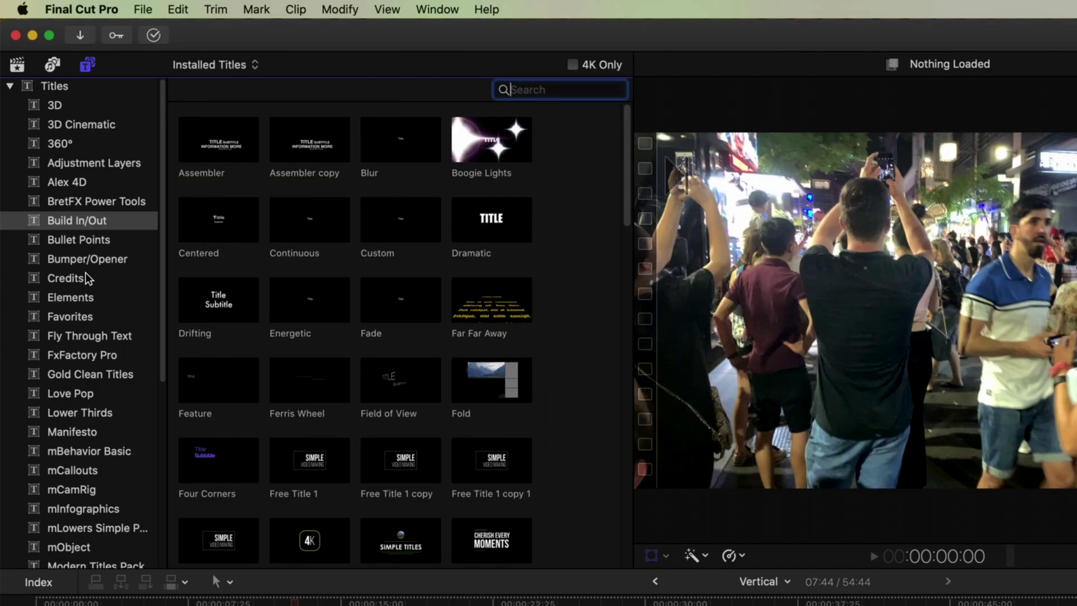
{"action": "scroll", "coordinate": [87, 278], "scroll_direction": "down", "scroll_amount": 10}
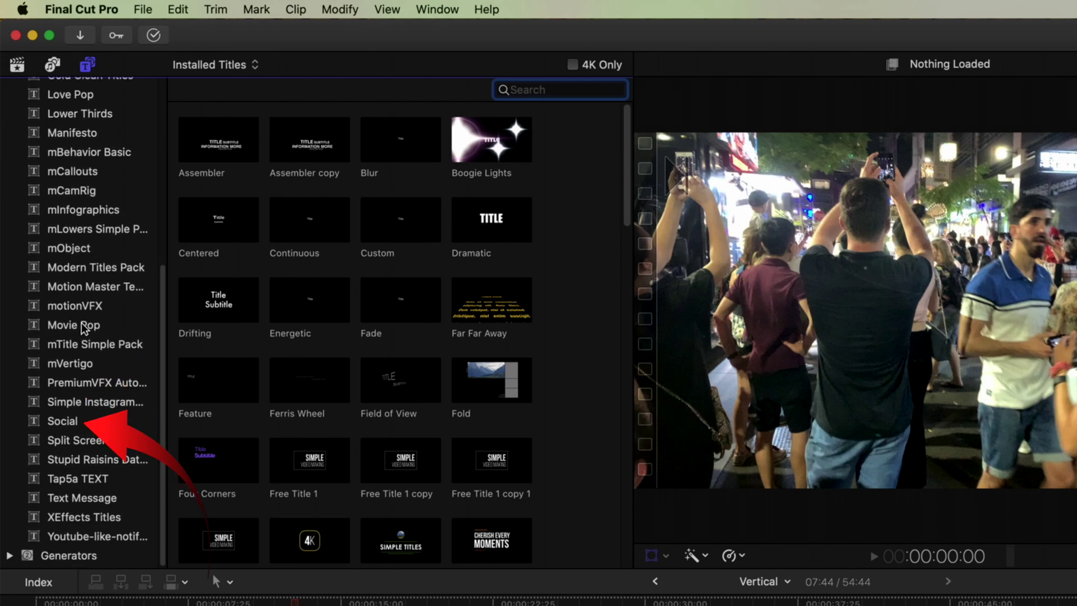
{"action": "left_click", "coordinate": [66, 422]}
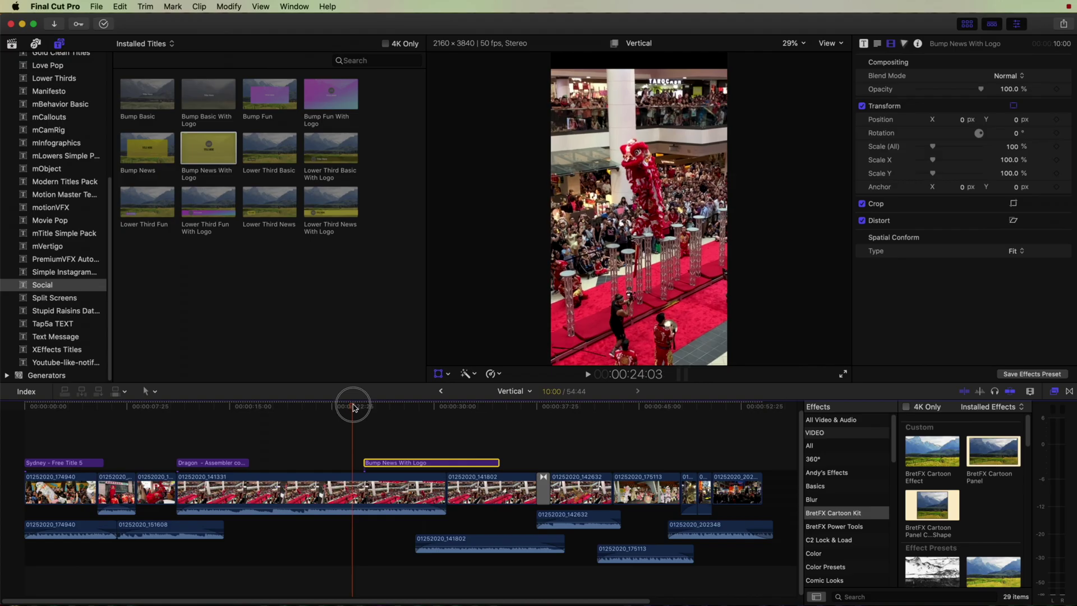
{"action": "mouse_move", "coordinate": [353, 405]}
{"action": "left_mouse_down"}
{"action": "mouse_move", "coordinate": [474, 415]}
{"action": "mouse_move", "coordinate": [485, 428]}
{"action": "mouse_move", "coordinate": [454, 428]}
{"action": "left_mouse_up"}
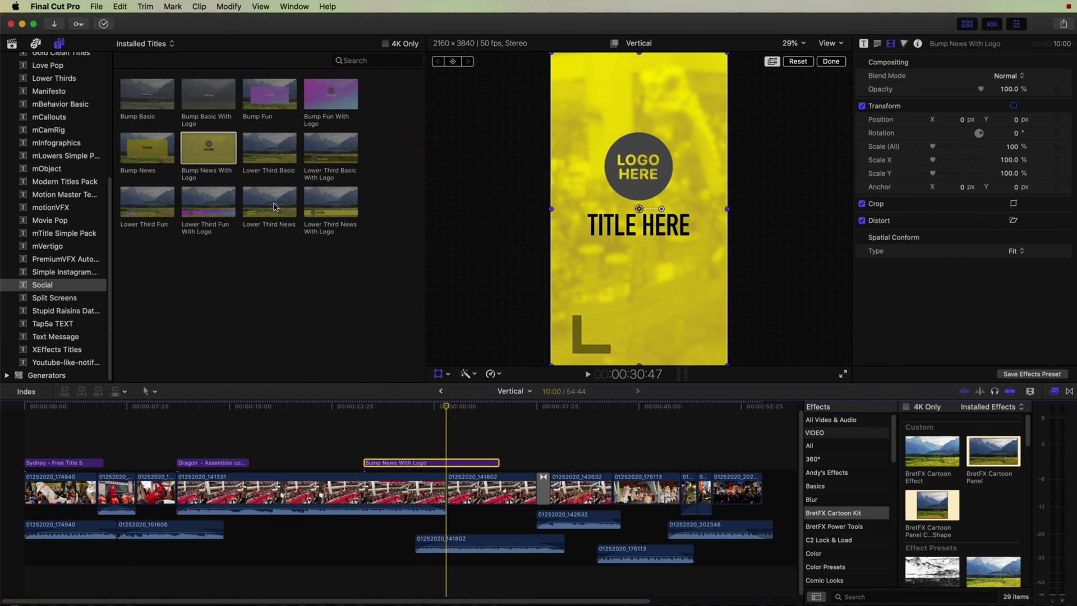
Open the Australia day square project, select clip 01252020_141331 and check its framing along the timeline
{"action": "left_click_drag", "start_coordinate": [264, 418], "coordinate": [326, 419]}
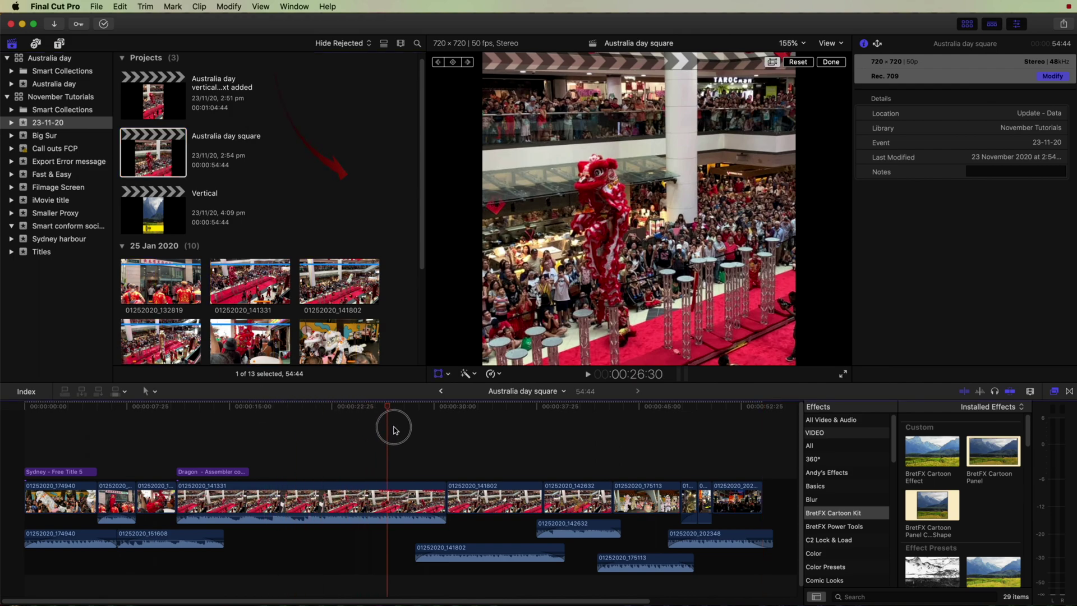
{"action": "left_click", "coordinate": [353, 506]}
{"action": "left_click_drag", "start_coordinate": [363, 407], "coordinate": [410, 415]}
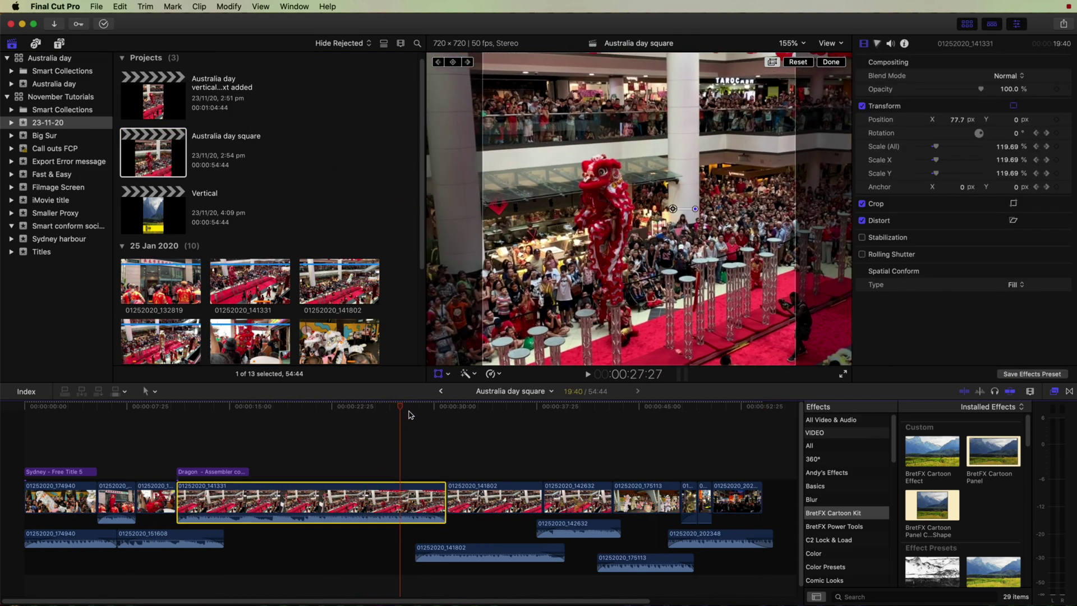
Add the Social title Lower Third News With Logo above the later part of clip 01252020_141331 in the square project
{"action": "left_click", "coordinate": [60, 42]}
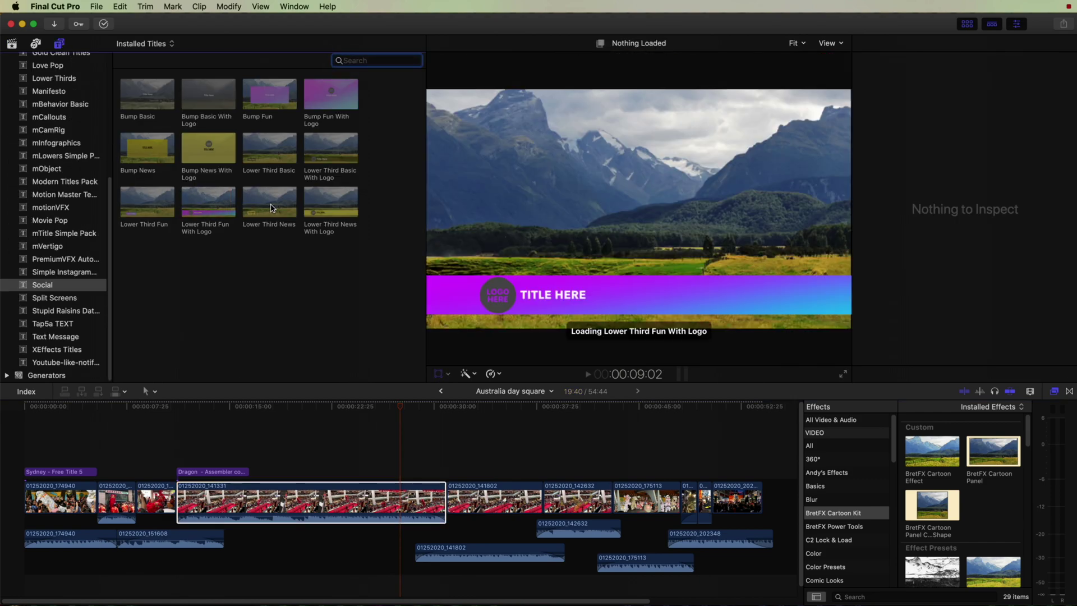
{"action": "left_click", "coordinate": [271, 206]}
{"action": "left_click_drag", "start_coordinate": [331, 203], "coordinate": [358, 407]}
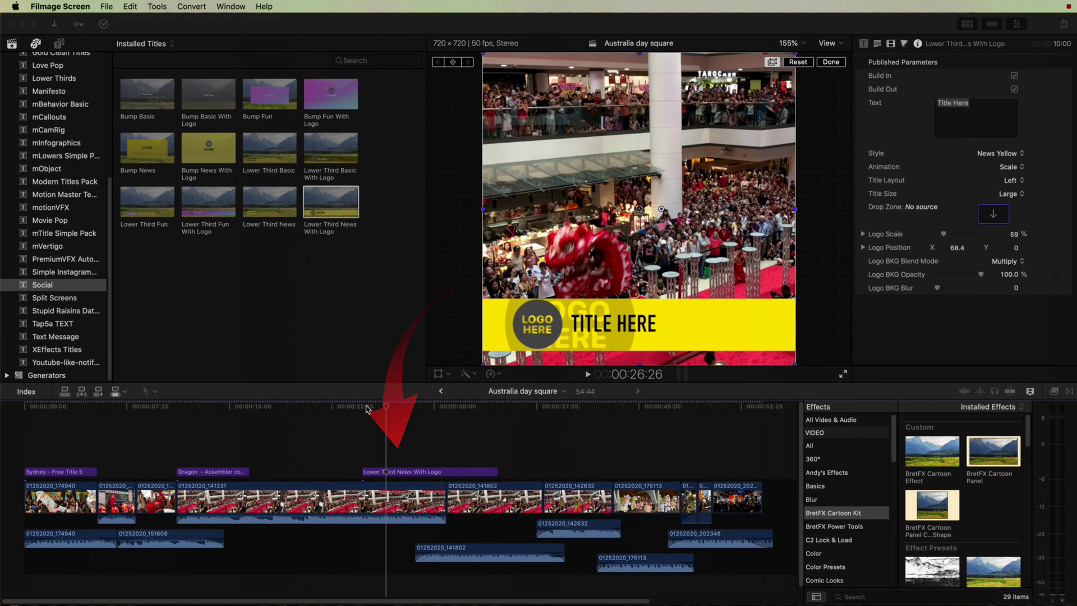